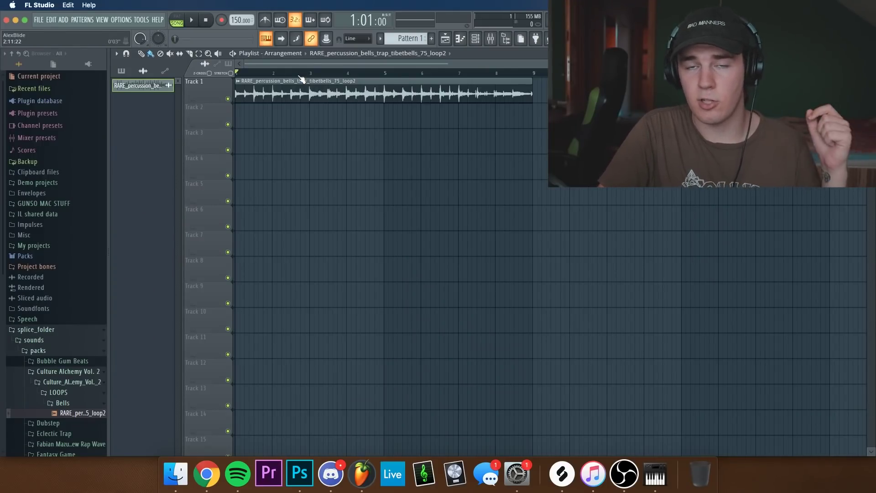
Step: Audition the bell loop and route its channel to mixer insert 6
{"action": "key", "text": "space"}
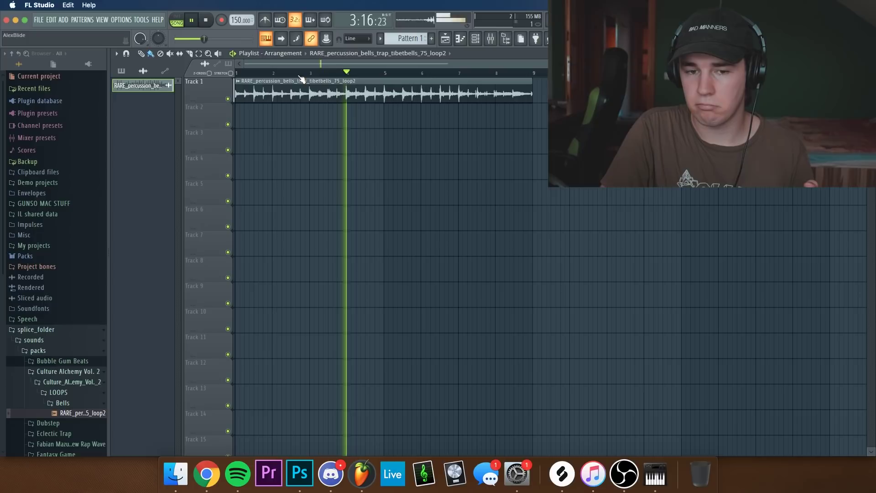
{"action": "key", "text": "space"}
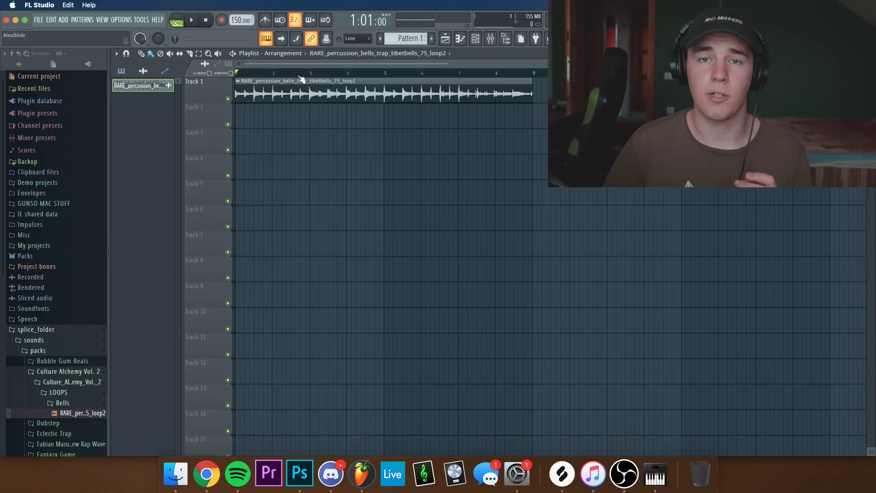
{"action": "double_click", "coordinate": [301, 81]}
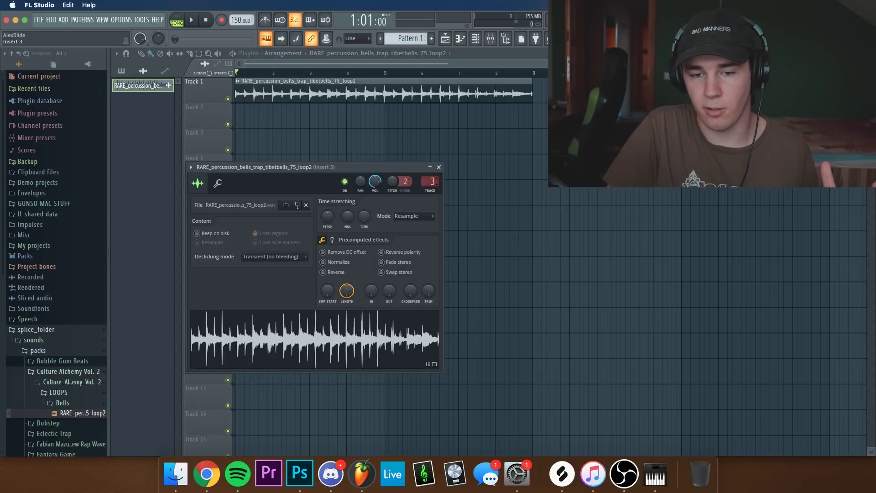
{"action": "left_click_drag", "start_coordinate": [430, 181], "coordinate": [429, 180]}
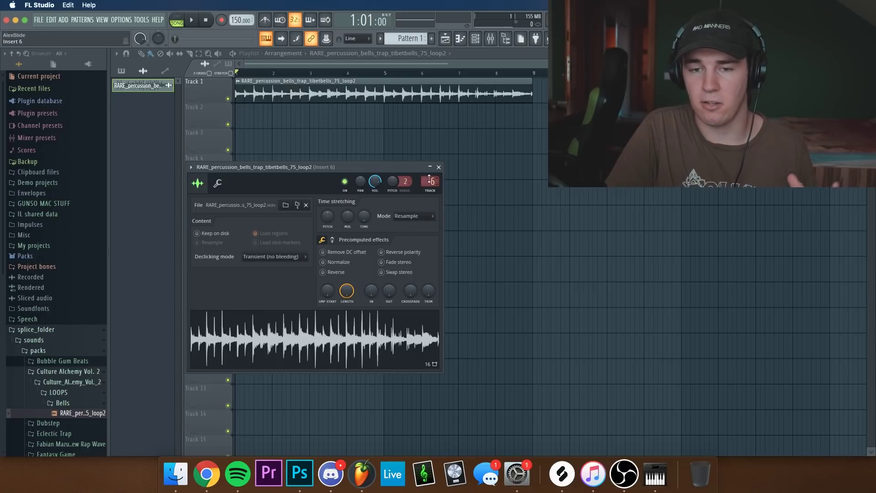
Step: Bring up the mixer on insert 6 and the first effect slot's plugin menu
{"action": "left_click", "coordinate": [490, 38]}
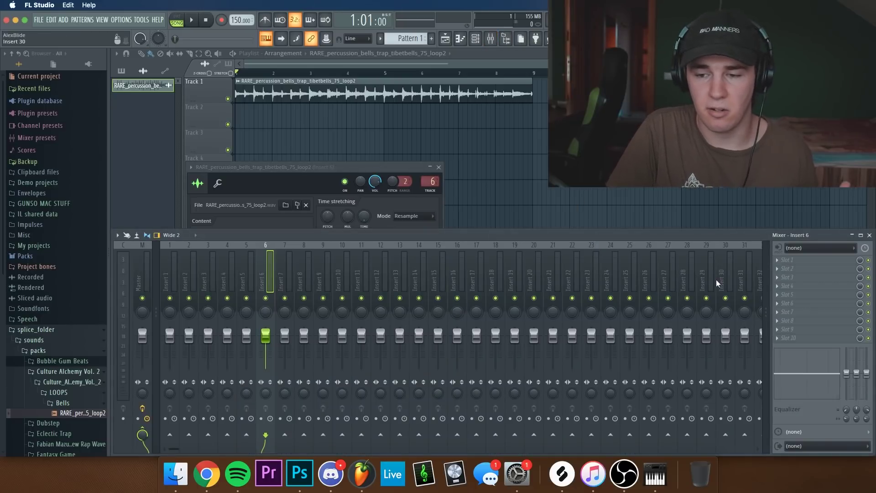
{"action": "left_click", "coordinate": [781, 260]}
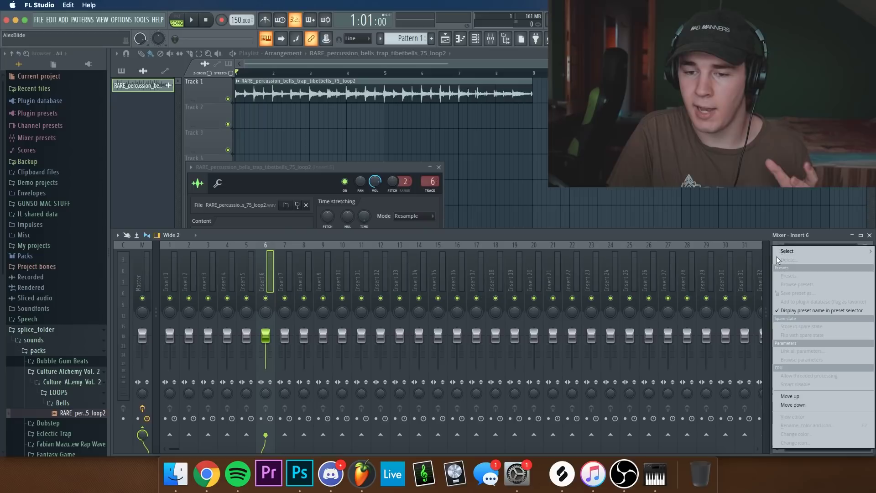
{"action": "mouse_move", "coordinate": [775, 251]}
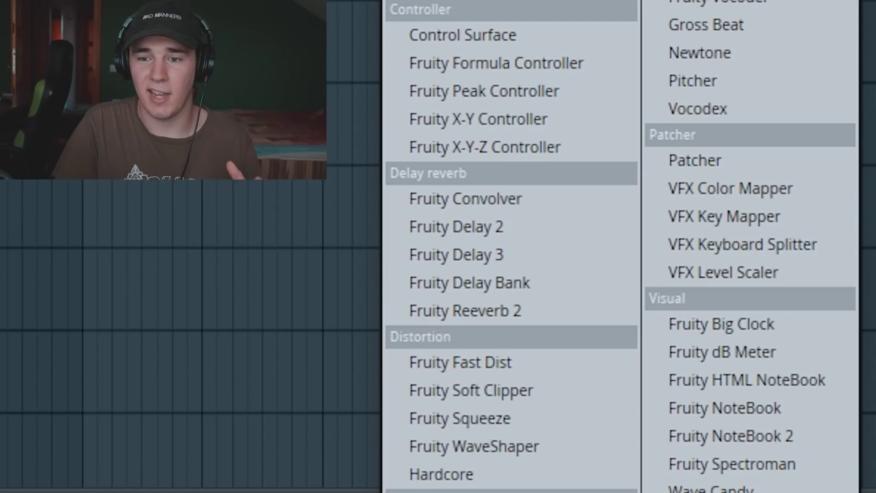
Step: Load Fruity Delay 3 into insert 6's first slot, set Delay Model to Off and lower DRY
{"action": "left_click", "coordinate": [578, 258]}
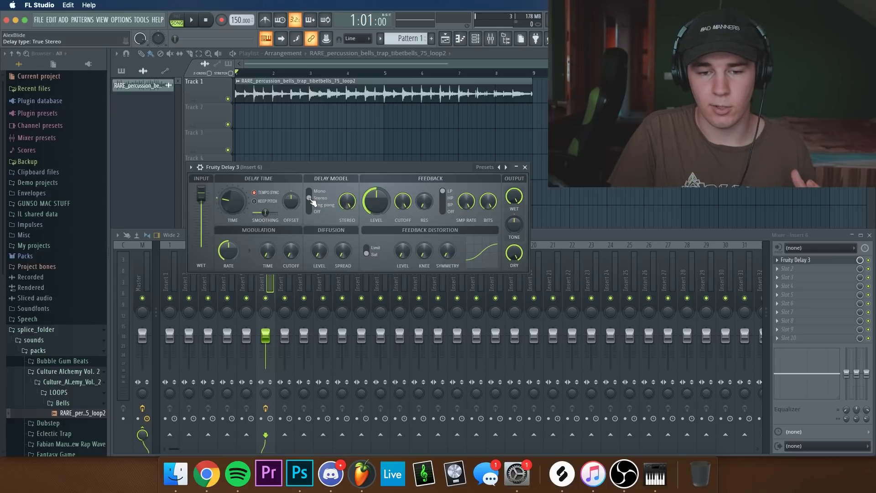
{"action": "left_click_drag", "start_coordinate": [313, 204], "coordinate": [312, 211]}
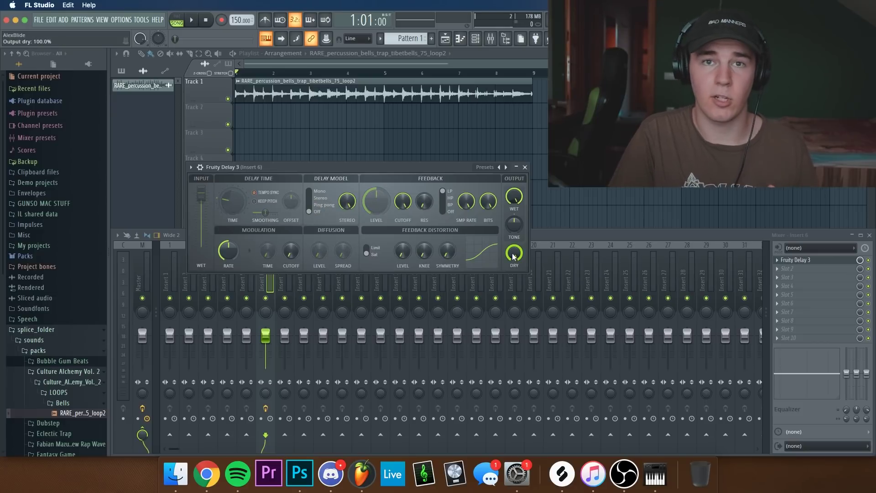
{"action": "left_click_drag", "start_coordinate": [514, 256], "coordinate": [514, 267]}
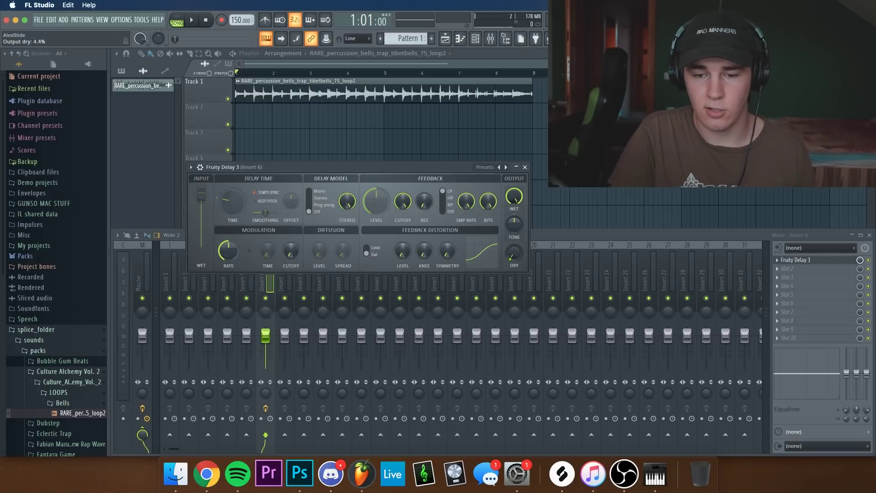
Step: Audition the bells, then lower SMP RATE for a crushed sound and play again
{"action": "key", "text": "space"}
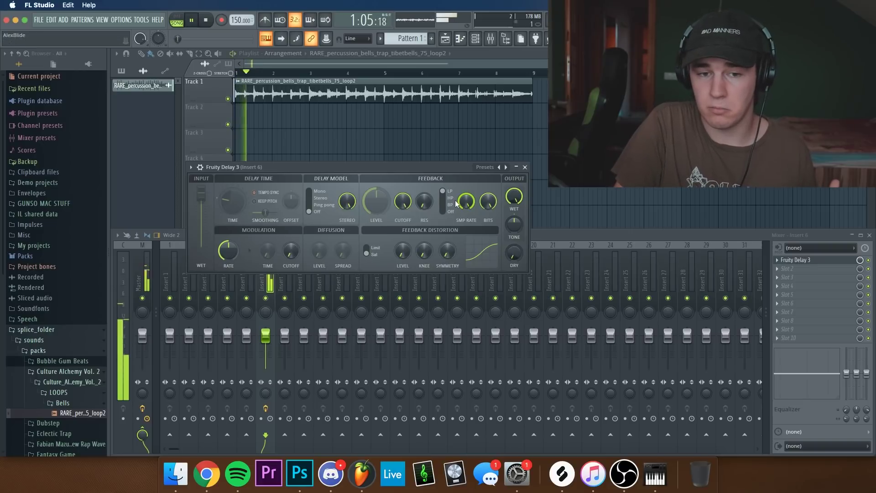
{"action": "left_click", "coordinate": [870, 262]}
{"action": "key", "text": "space"}
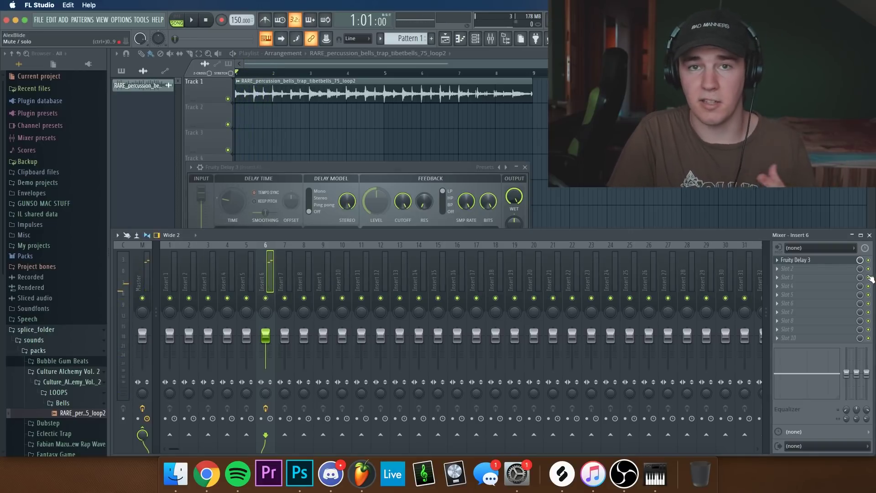
{"action": "left_click", "coordinate": [869, 235]}
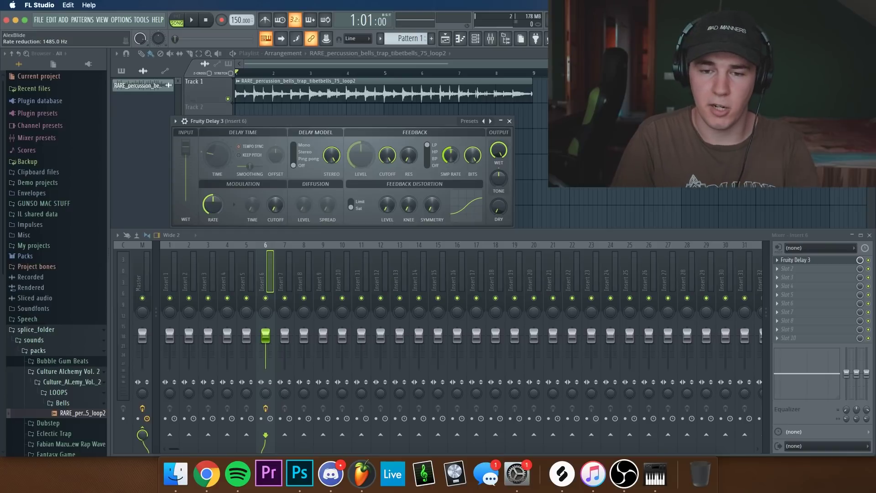
{"action": "key", "text": "space"}
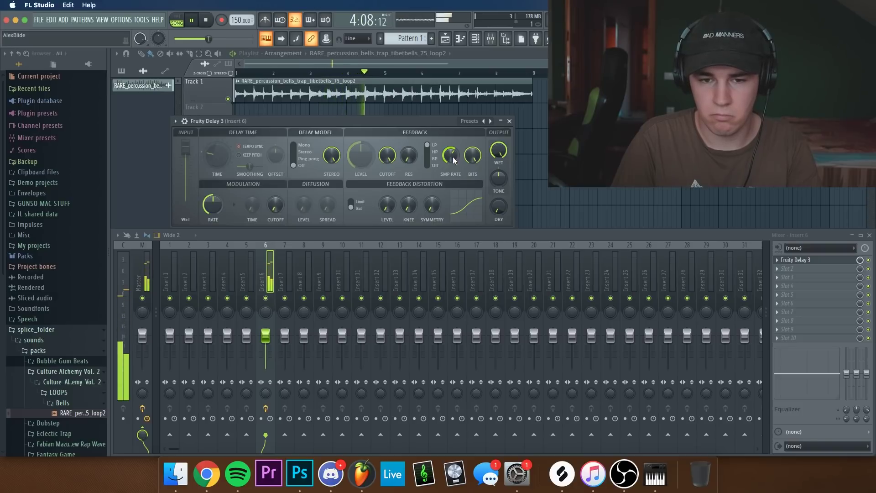
{"action": "key", "text": "space"}
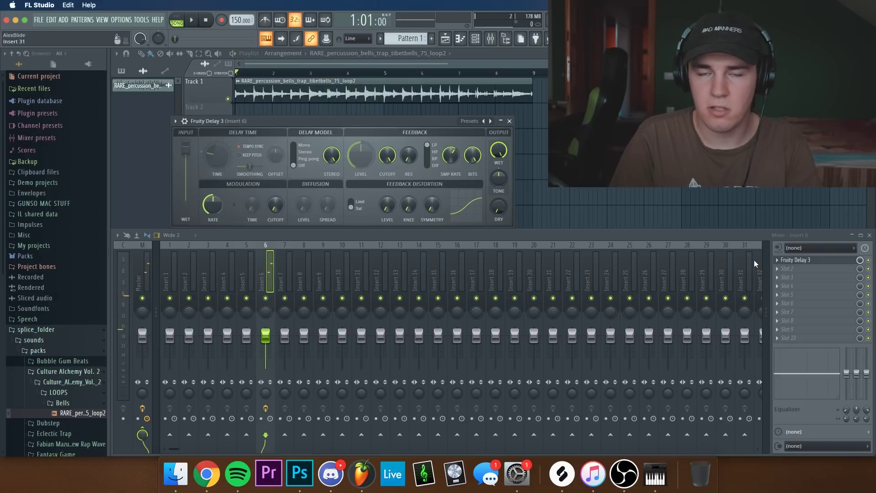
Step: Load Kickstart into insert 6's second effect slot
{"action": "left_click", "coordinate": [783, 273]}
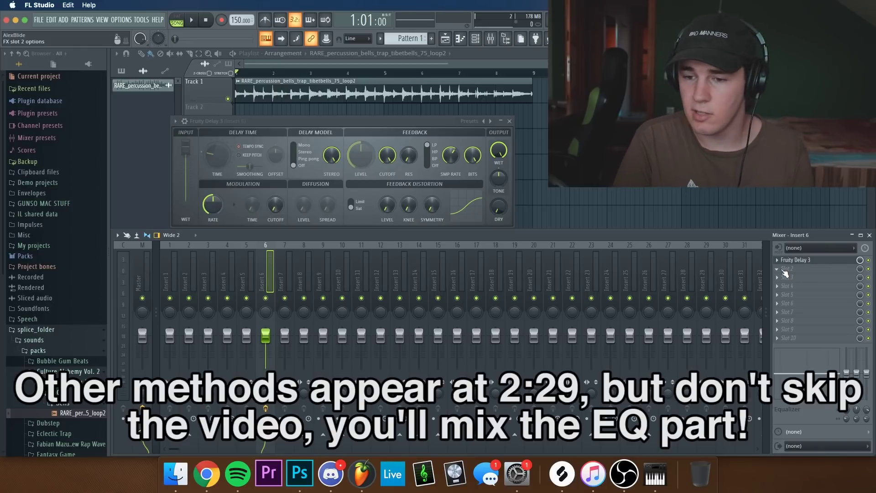
{"action": "left_click", "coordinate": [785, 273]}
{"action": "left_click", "coordinate": [675, 318]}
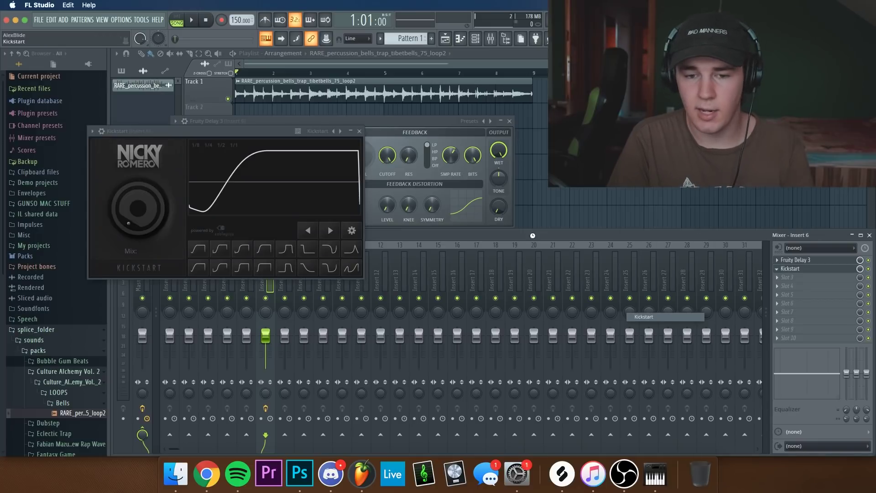
Step: Audition the pumping while nudging the 1/4 ducking curve earlier, later, then back earlier
{"action": "key", "text": "space"}
{"action": "left_click", "coordinate": [308, 231]}
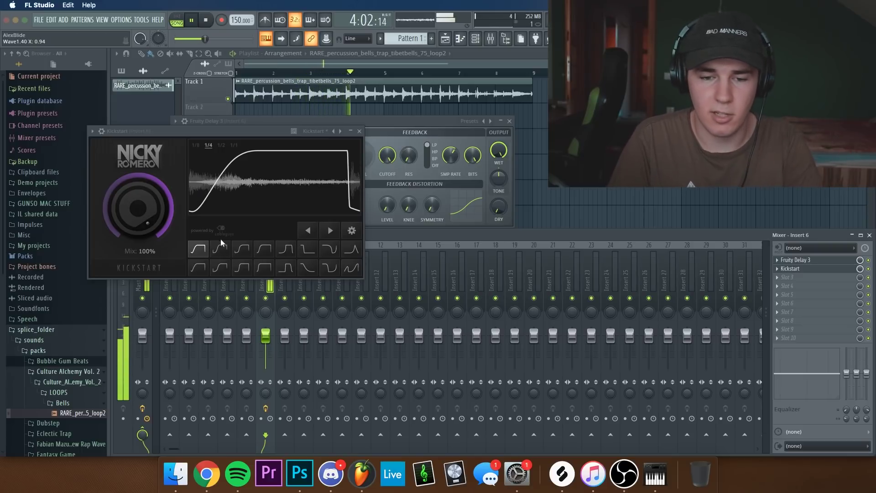
{"action": "key", "text": "space"}
{"action": "left_click", "coordinate": [329, 234]}
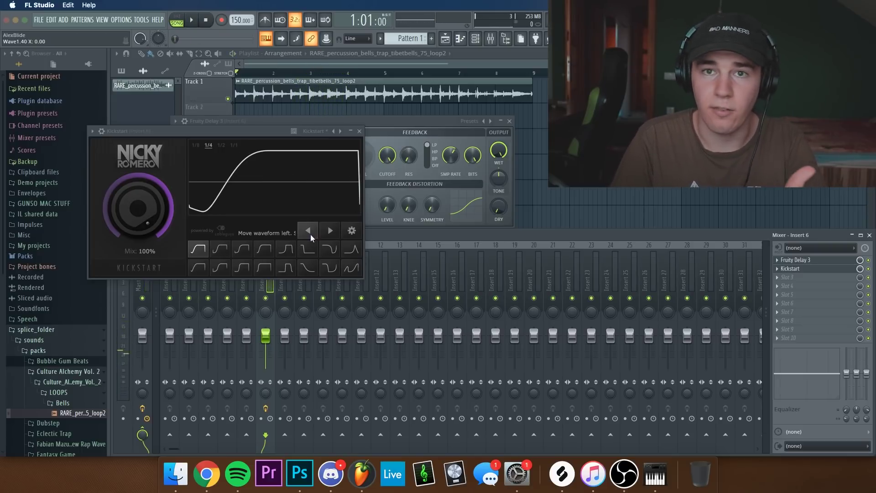
{"action": "left_click", "coordinate": [310, 233]}
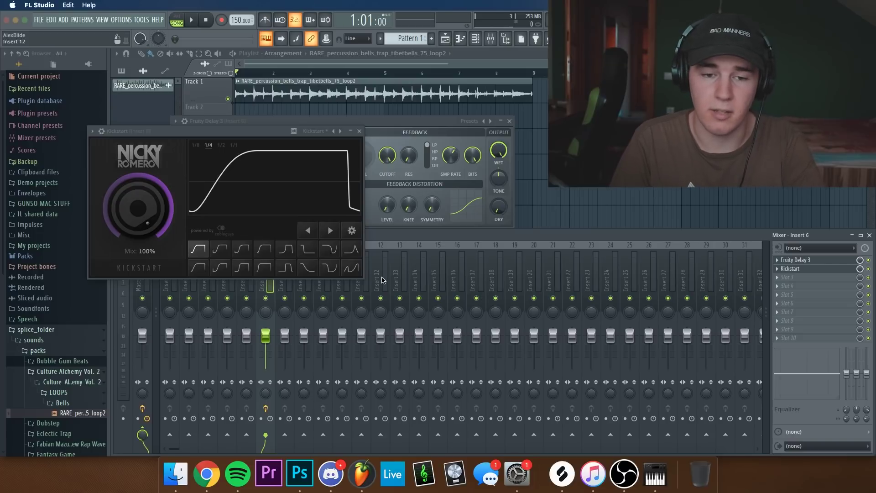
{"action": "key", "text": "space"}
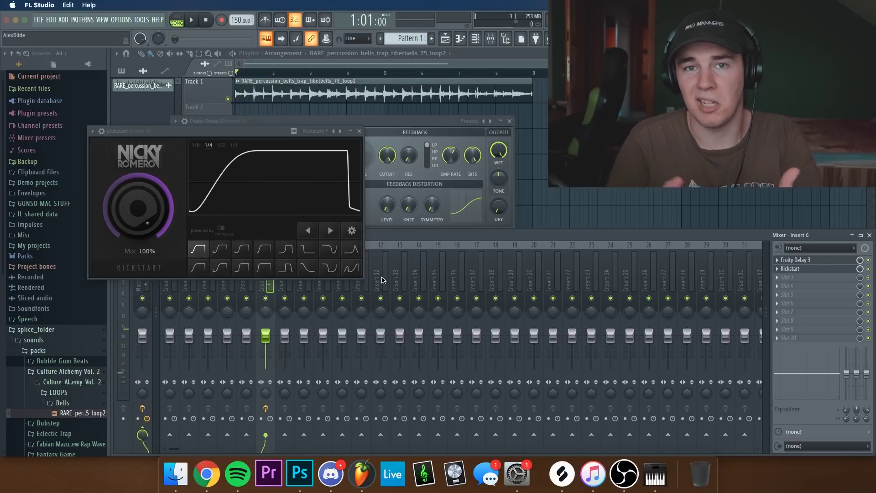
Step: Load Fruity Parametric EQ 2 into the third slot and switch band 1 to High pass
{"action": "left_click", "coordinate": [789, 268]}
{"action": "left_click", "coordinate": [787, 279]}
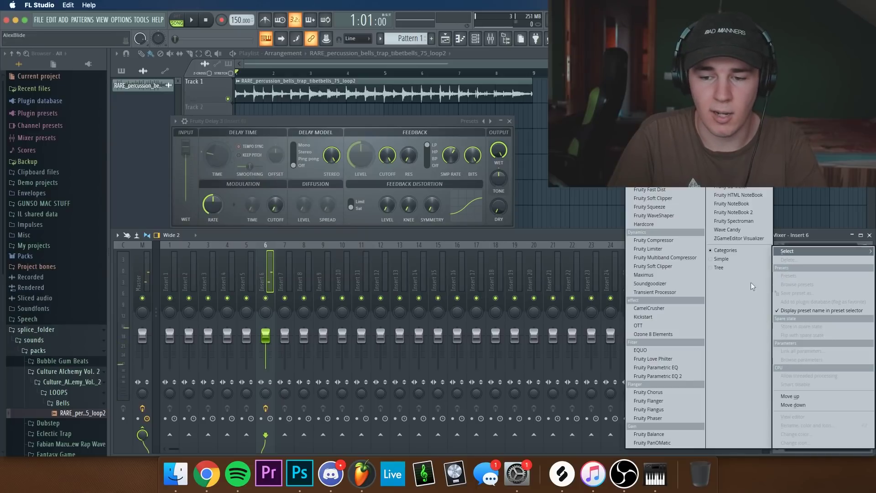
{"action": "left_click", "coordinate": [655, 377]}
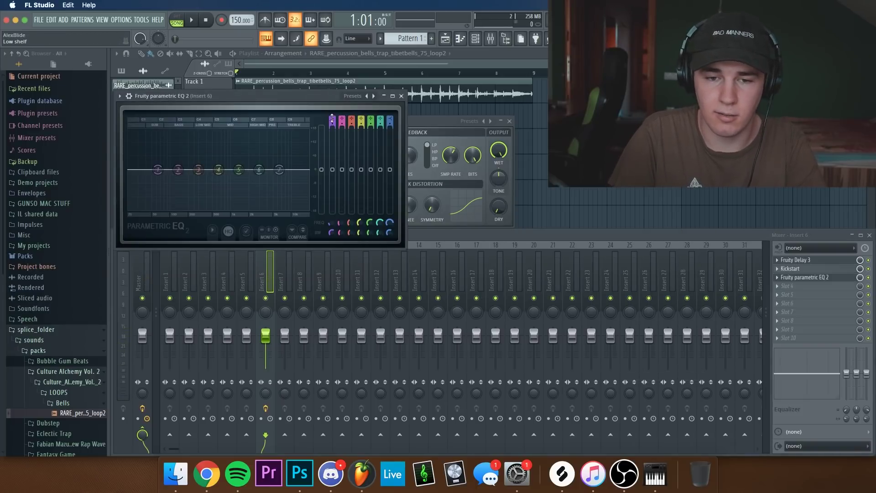
{"action": "scroll", "coordinate": [331, 119], "scroll_direction": "down", "scroll_amount": 4}
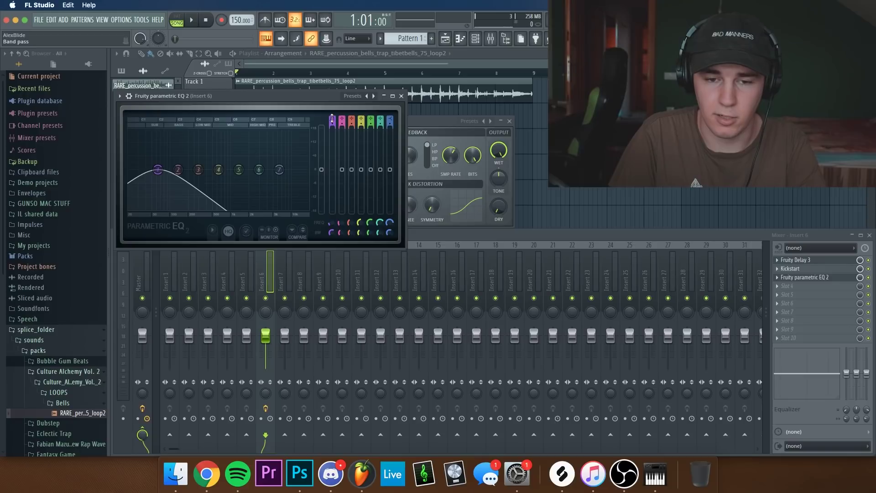
{"action": "scroll", "coordinate": [331, 120], "scroll_direction": "down", "scroll_amount": 1}
Step: Raise the high-pass cutoff to about 176 Hz and adjust band 6 near 2744 Hz while playing
{"action": "key", "text": "space"}
{"action": "left_click_drag", "start_coordinate": [158, 169], "coordinate": [185, 170]}
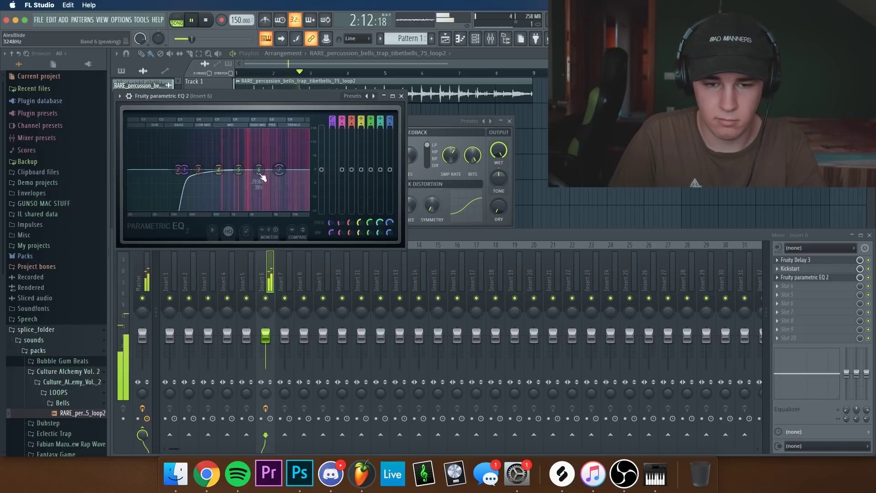
{"action": "left_click_drag", "start_coordinate": [258, 170], "coordinate": [278, 168]}
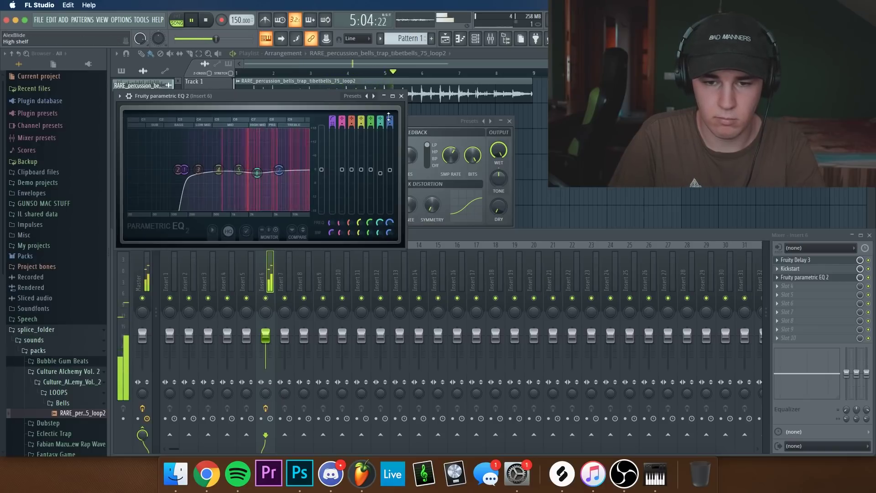
{"action": "key", "text": "space"}
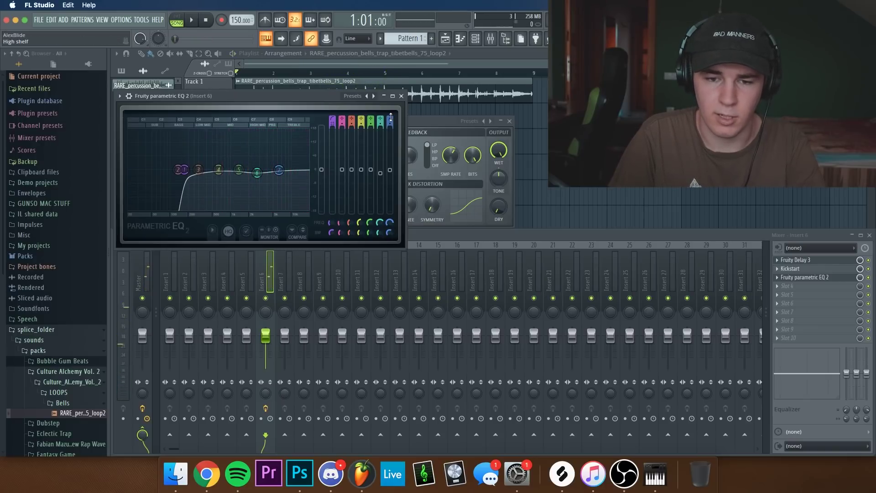
Step: Switch band 7 to Low pass and push its cutoff a little higher
{"action": "scroll", "coordinate": [391, 117], "scroll_direction": "down", "scroll_amount": 3}
{"action": "scroll", "coordinate": [391, 117], "scroll_direction": "down", "scroll_amount": 2}
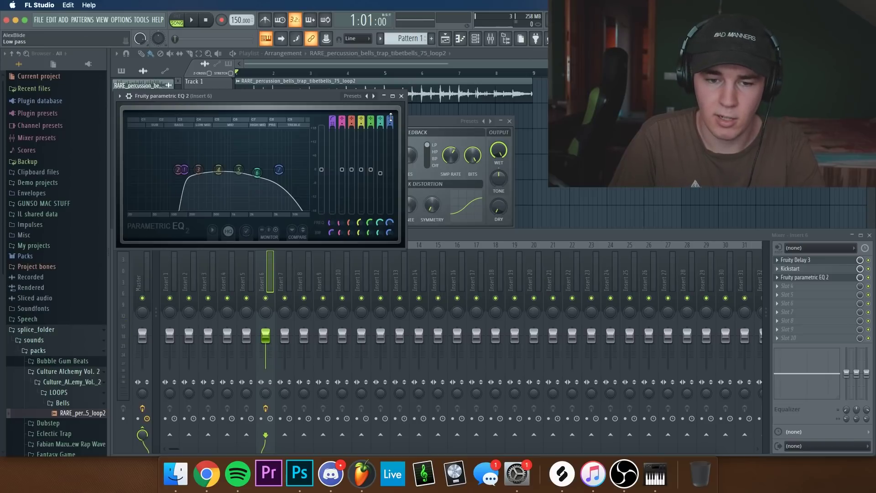
{"action": "key", "text": "space"}
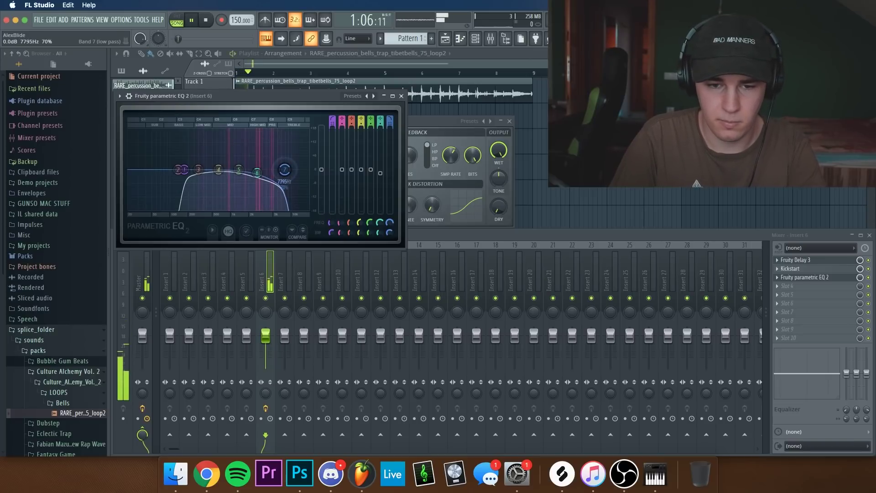
{"action": "left_click_drag", "start_coordinate": [279, 170], "coordinate": [286, 169]}
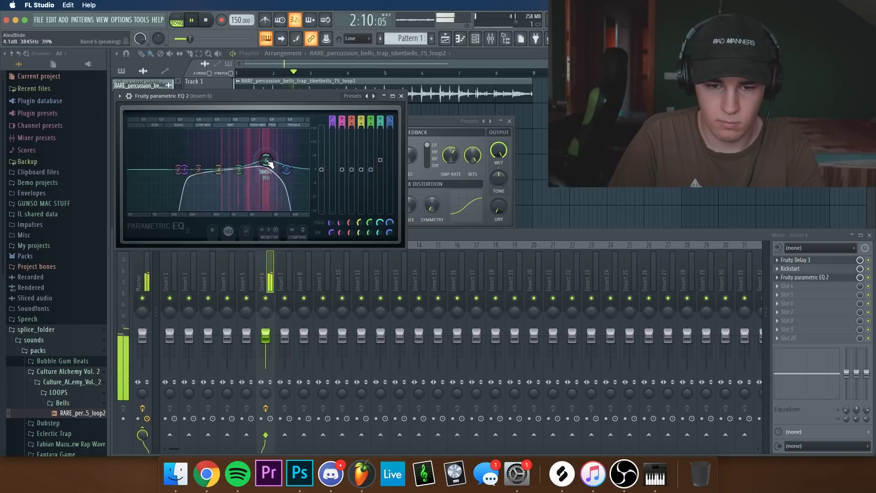
Step: Move Fruity Parametric EQ 2 from slot 3 to slot 1 of the effects chain
{"action": "key", "text": "space"}
{"action": "left_click", "coordinate": [797, 279]}
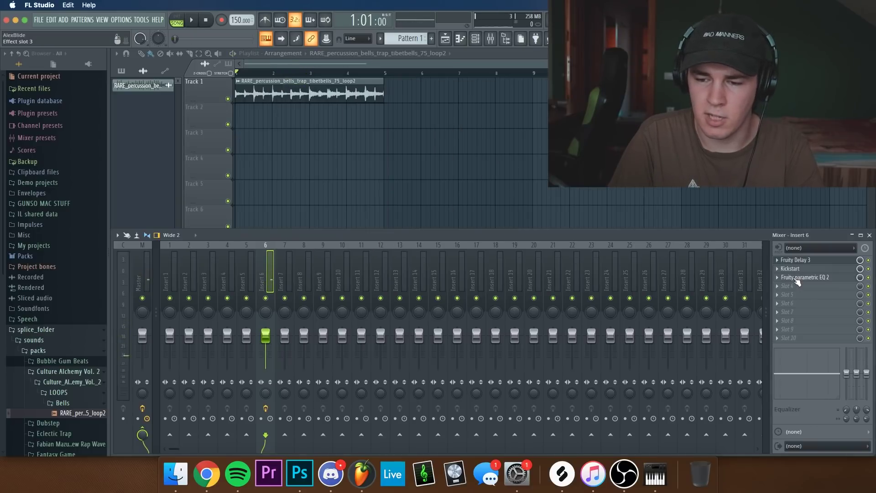
{"action": "left_click_drag", "start_coordinate": [796, 270], "coordinate": [793, 260]}
{"action": "left_click", "coordinate": [793, 260]}
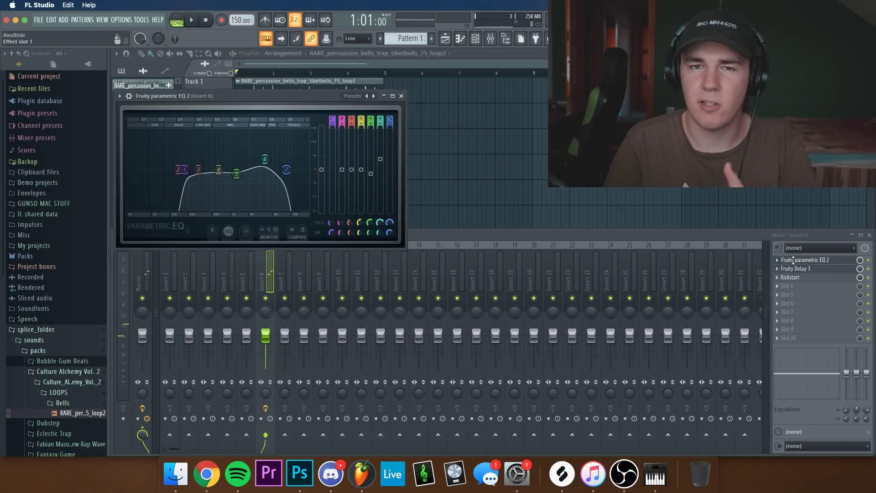
Step: Lower the band 7 low-pass cutoff to about 6389 Hz while auditioning, then close the EQ
{"action": "key", "text": "space"}
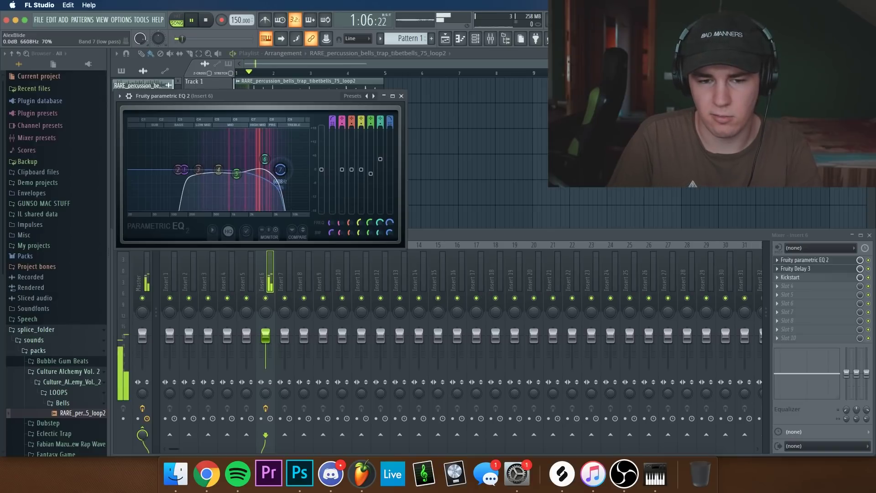
{"action": "left_click_drag", "start_coordinate": [286, 170], "coordinate": [279, 170]}
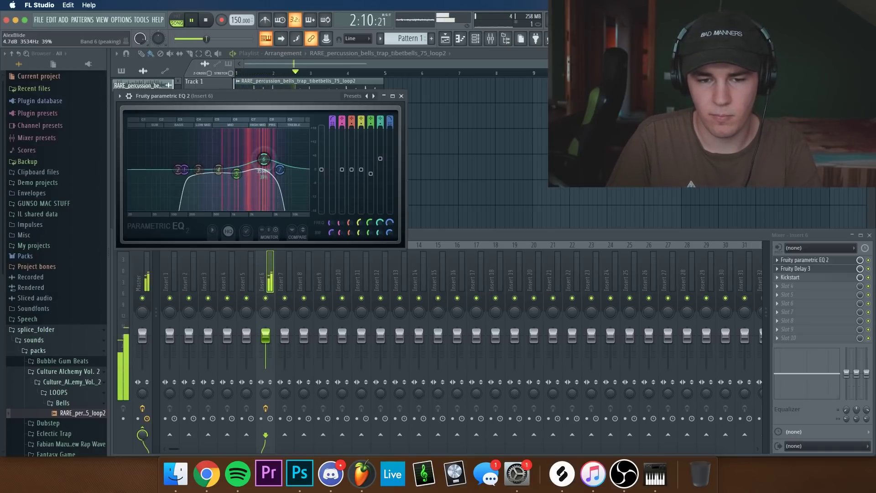
{"action": "key", "text": "space"}
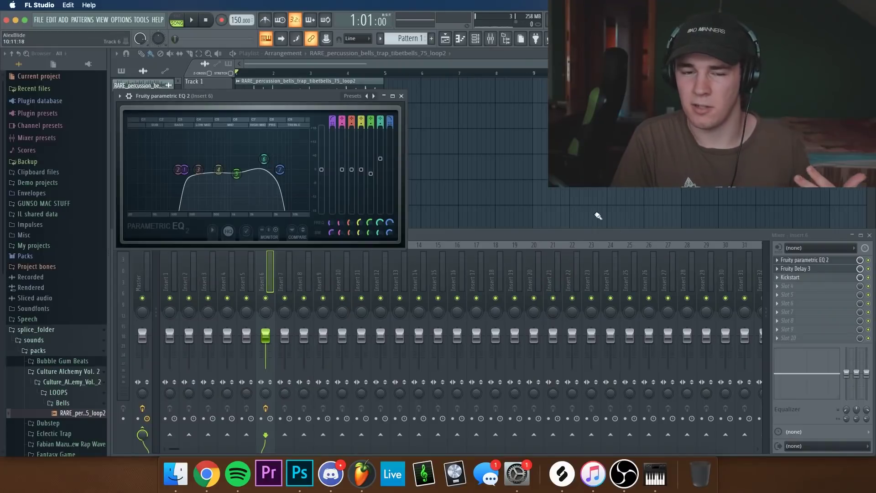
{"action": "key", "text": "Escape"}
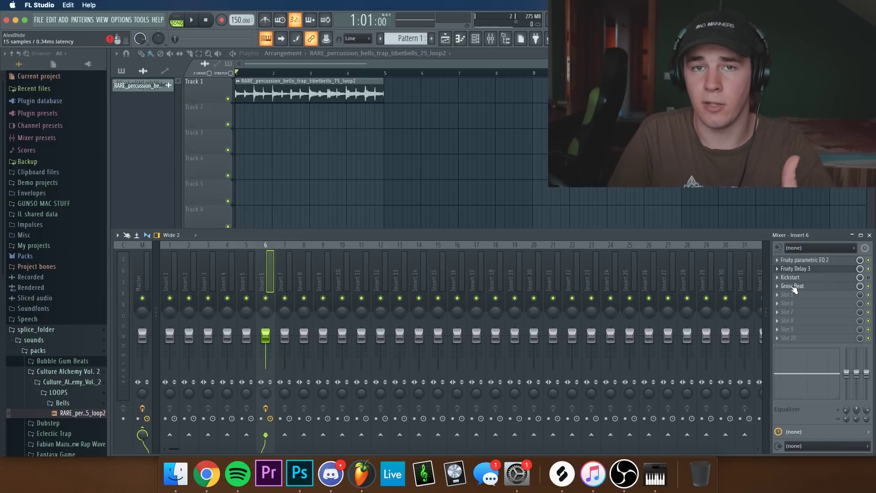
Step: Load Gross Beat's Sidechain volume pattern and bow all four volume curves upward
{"action": "left_click", "coordinate": [793, 287]}
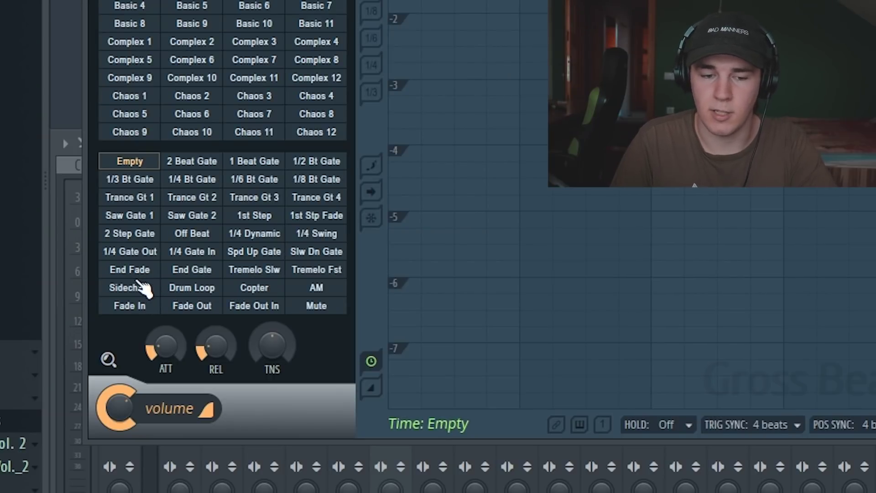
{"action": "left_click", "coordinate": [136, 289]}
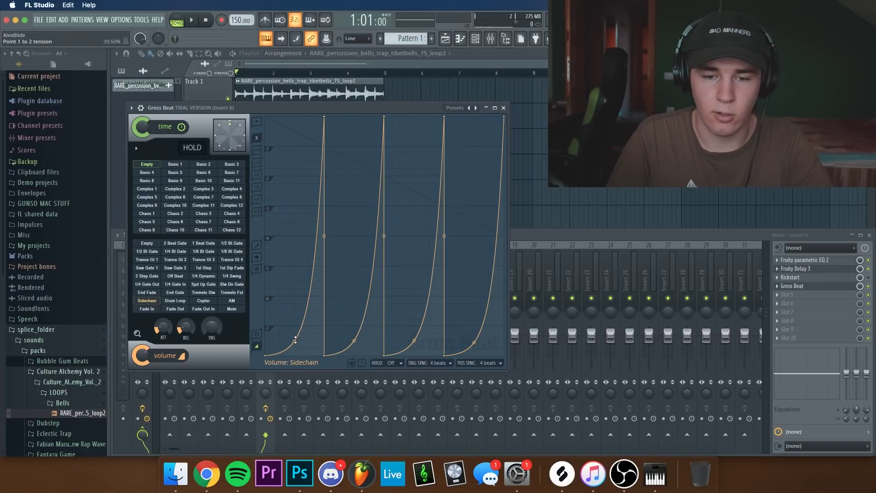
{"action": "left_click_drag", "start_coordinate": [295, 340], "coordinate": [294, 138]}
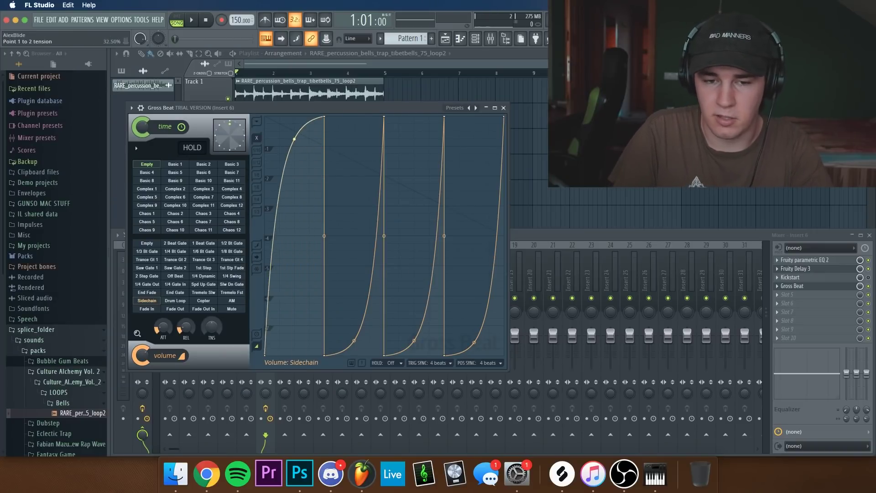
{"action": "left_click_drag", "start_coordinate": [354, 341], "coordinate": [355, 141]}
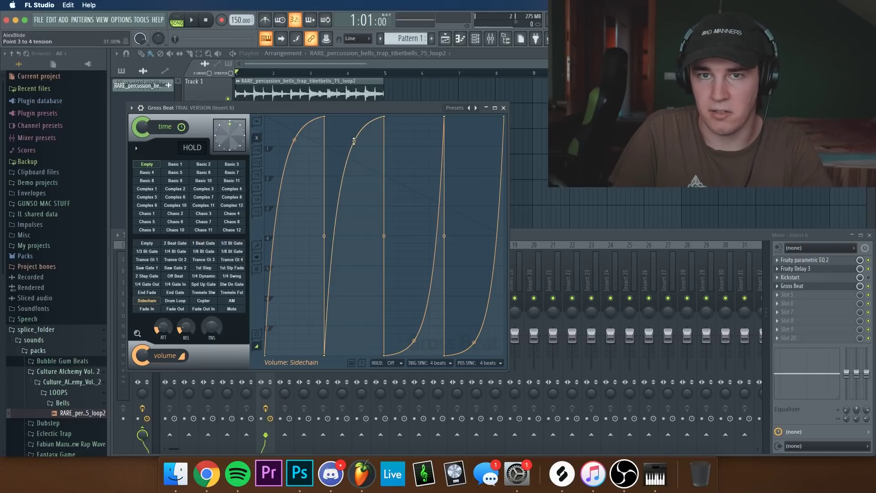
{"action": "left_click_drag", "start_coordinate": [414, 341], "coordinate": [414, 151]}
{"action": "left_click_drag", "start_coordinate": [474, 341], "coordinate": [474, 139]}
{"action": "key", "text": "space"}
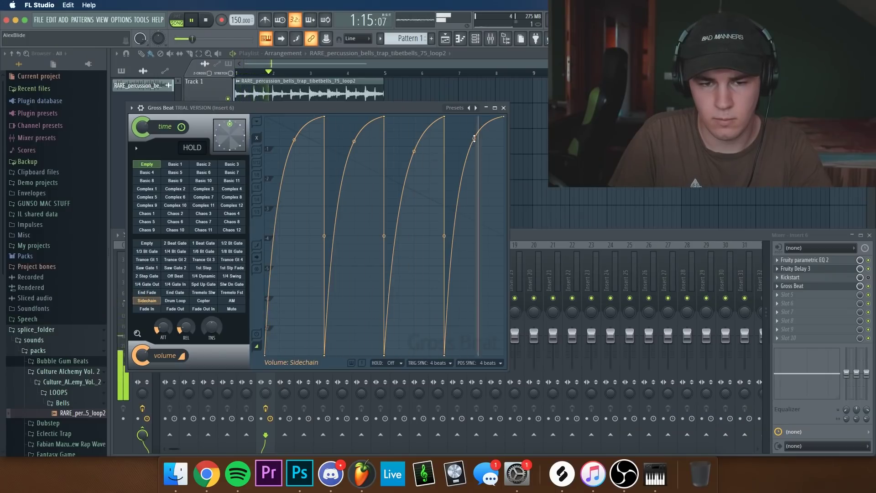
{"action": "key", "text": "space"}
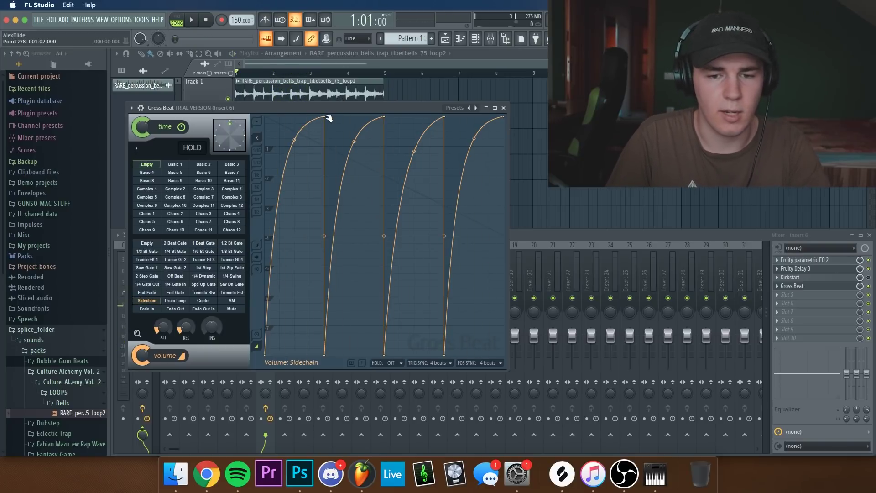
Step: Shift each curve's peak earlier, bend the last swell convex and add a sharp drop after it
{"action": "left_click_drag", "start_coordinate": [326, 117], "coordinate": [319, 112]}
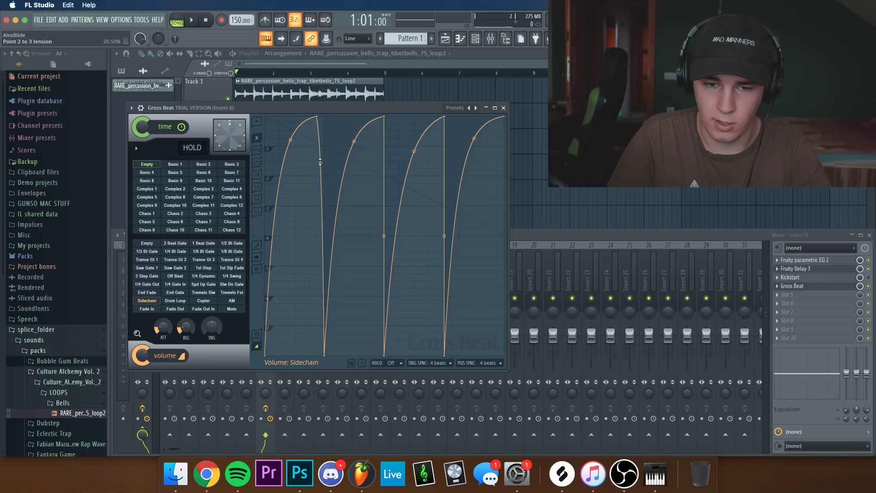
{"action": "key", "text": "space"}
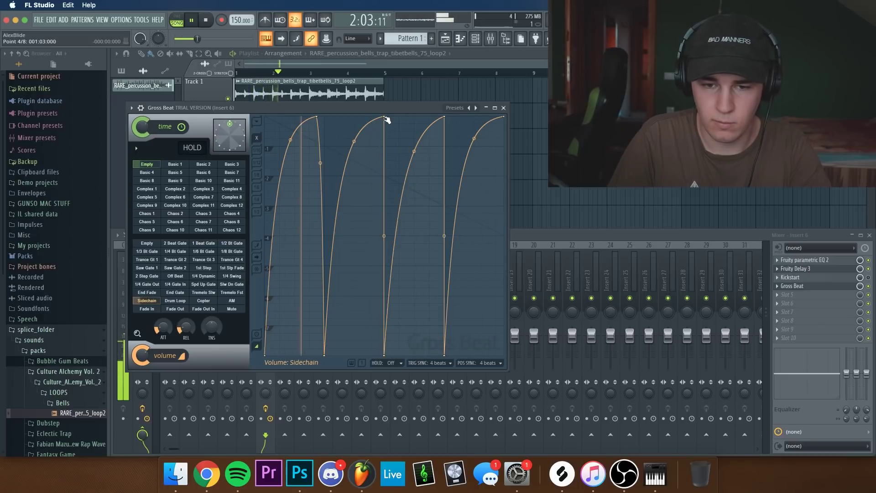
{"action": "left_click_drag", "start_coordinate": [385, 118], "coordinate": [378, 117]}
{"action": "key", "text": "space"}
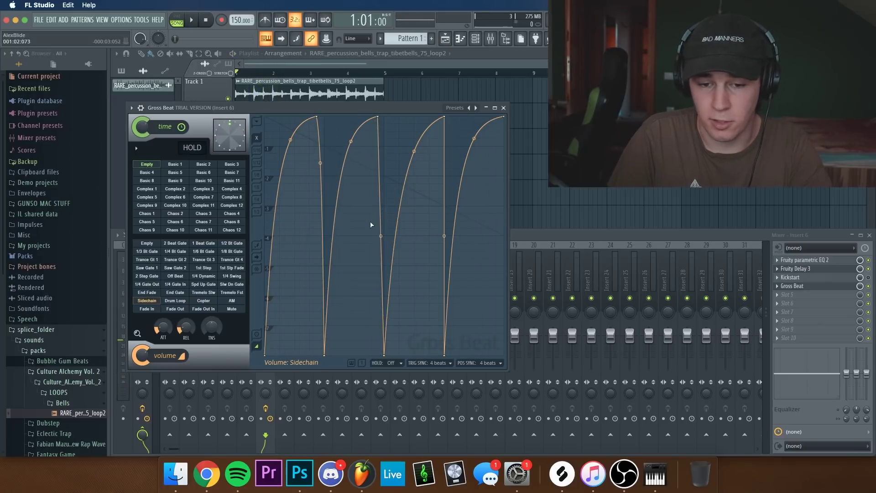
{"action": "left_click_drag", "start_coordinate": [444, 117], "coordinate": [438, 118]}
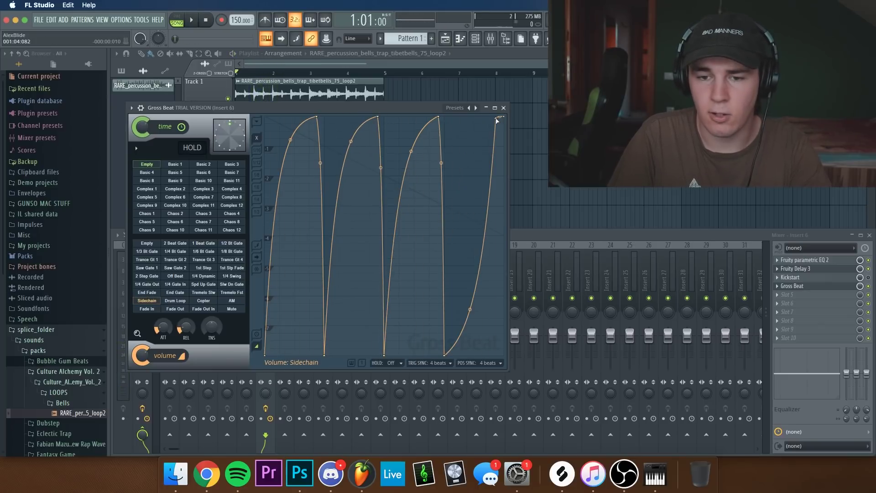
{"action": "left_click_drag", "start_coordinate": [503, 117], "coordinate": [498, 118]}
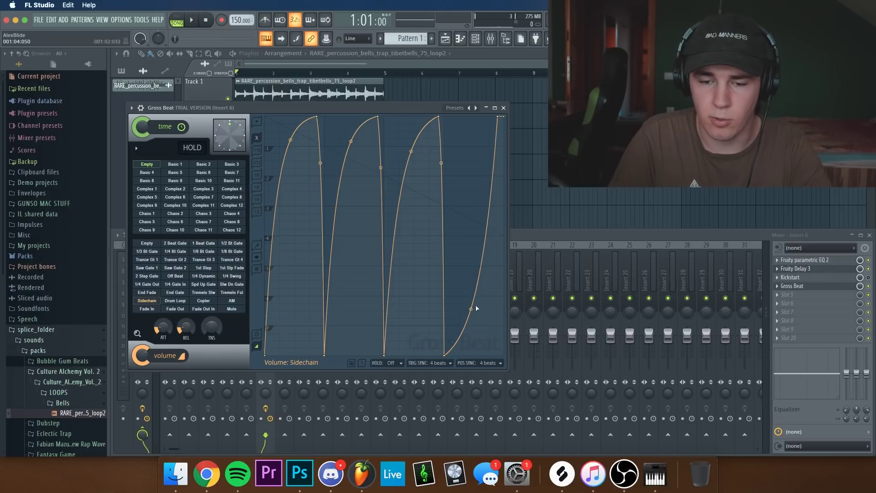
{"action": "left_click_drag", "start_coordinate": [471, 310], "coordinate": [471, 182]}
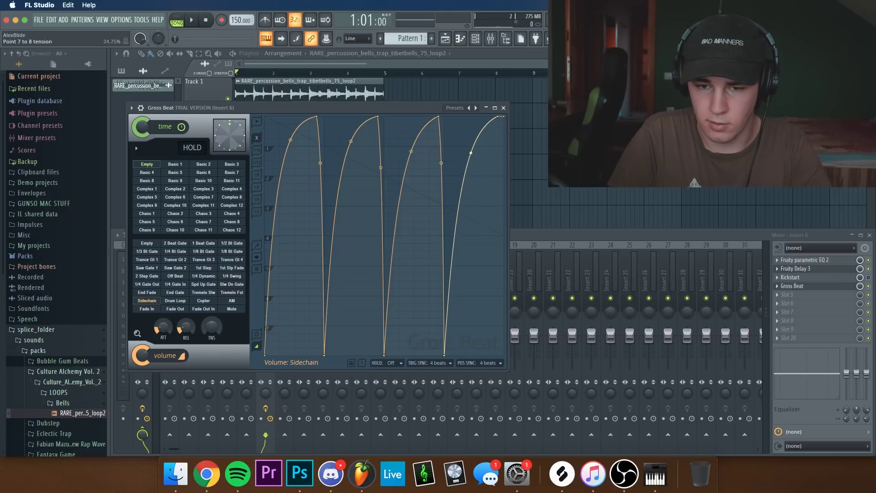
{"action": "left_click_drag", "start_coordinate": [504, 118], "coordinate": [503, 354]}
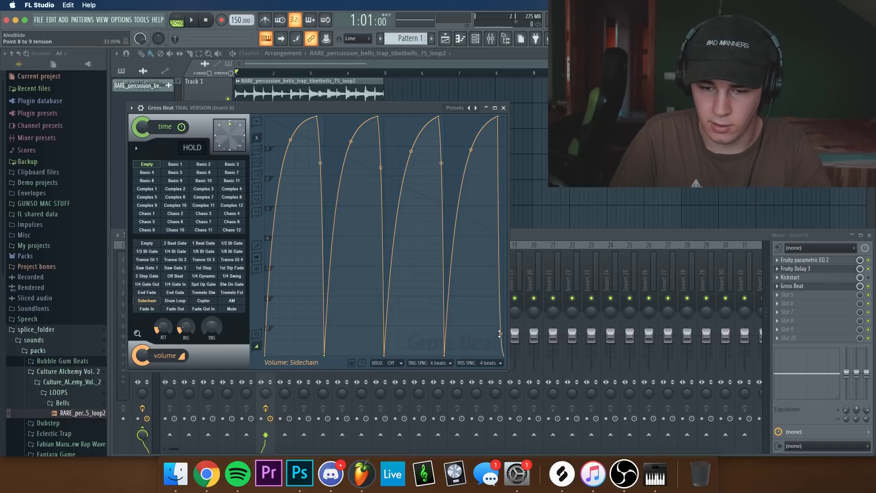
{"action": "key", "text": "space"}
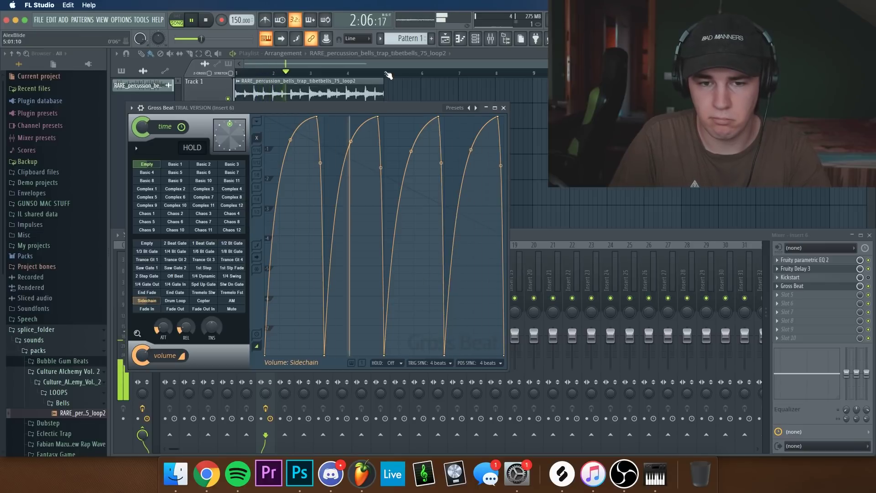
Step: Delete Gross Beat from the bell's mixer insert
{"action": "key", "text": "space"}
{"action": "left_click", "coordinate": [782, 286]}
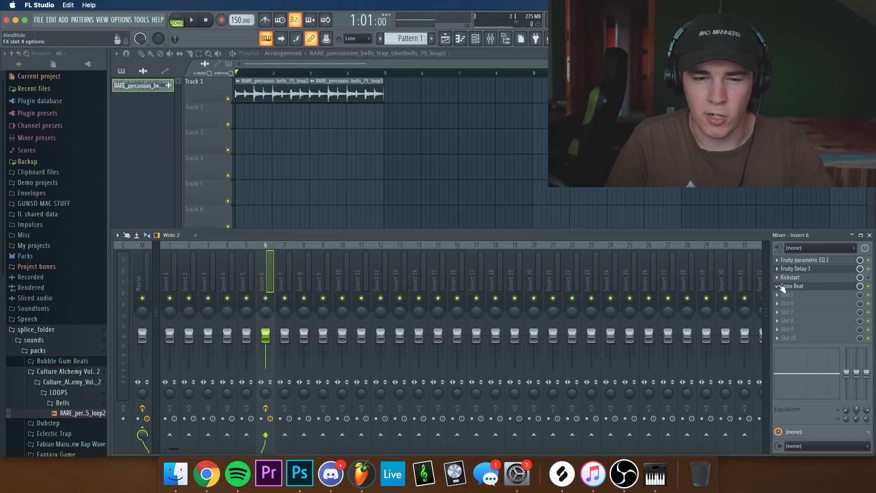
{"action": "right_click", "coordinate": [783, 288]}
{"action": "left_click", "coordinate": [792, 251]}
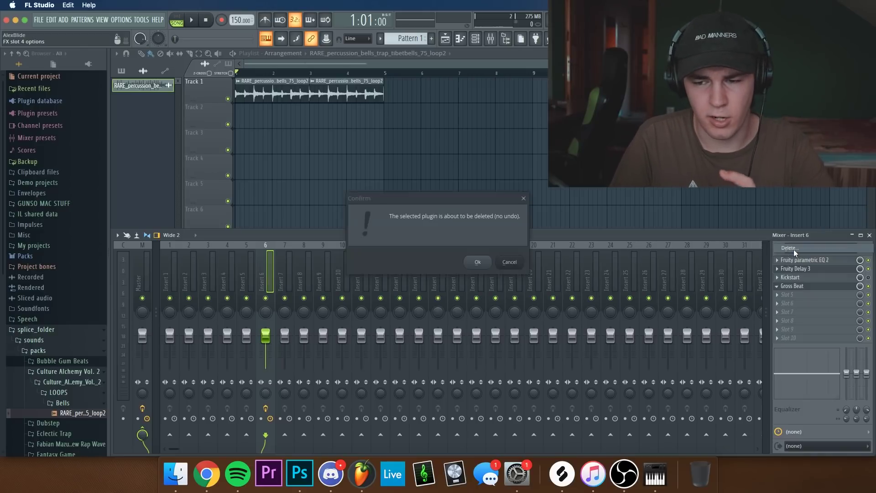
{"action": "left_click", "coordinate": [477, 261]}
Step: Create a Channel volume automation clip for the bell and shorten it
{"action": "double_click", "coordinate": [271, 90]}
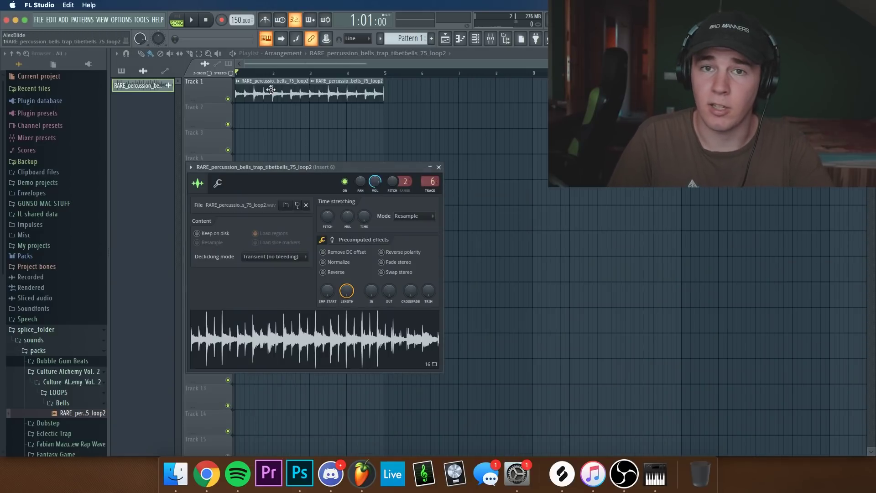
{"action": "right_click", "coordinate": [375, 185]}
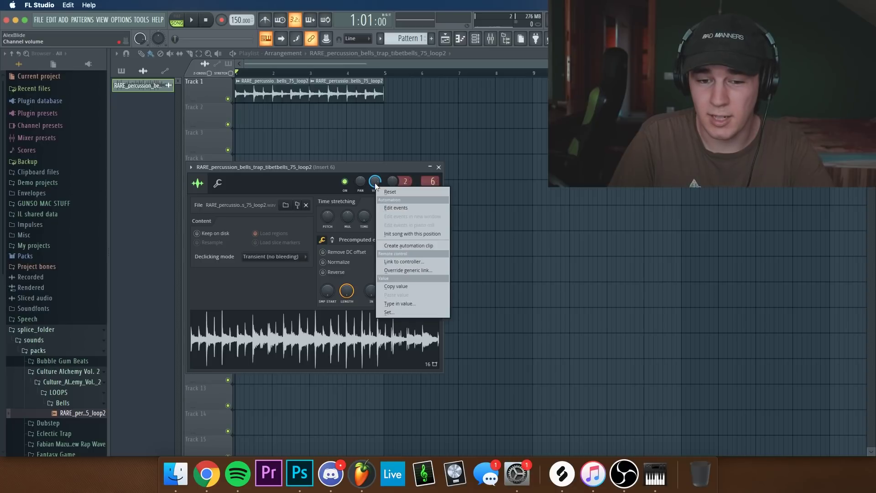
{"action": "left_click", "coordinate": [399, 243]}
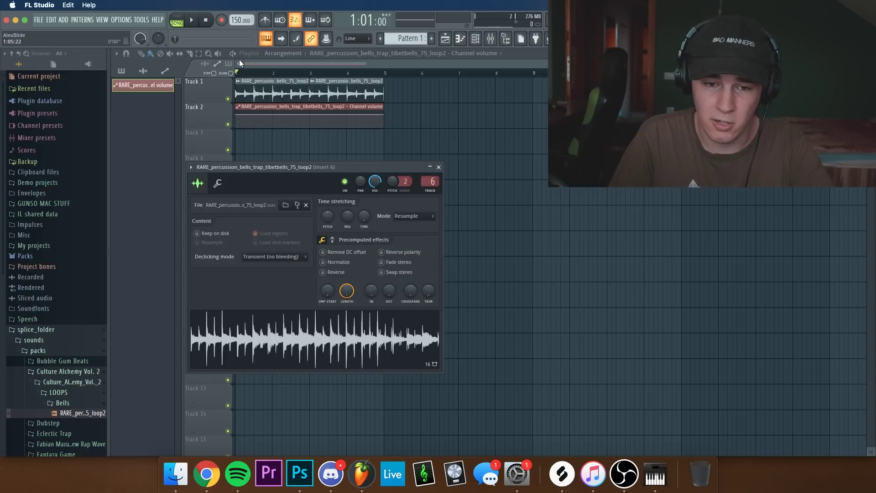
{"action": "scroll", "coordinate": [264, 89], "scroll_direction": "up", "scroll_amount": 3}
{"action": "left_click_drag", "start_coordinate": [566, 113], "coordinate": [263, 113]}
Step: Copy the value of the automation clip's first point
{"action": "scroll", "coordinate": [343, 143], "scroll_direction": "up", "scroll_amount": 2}
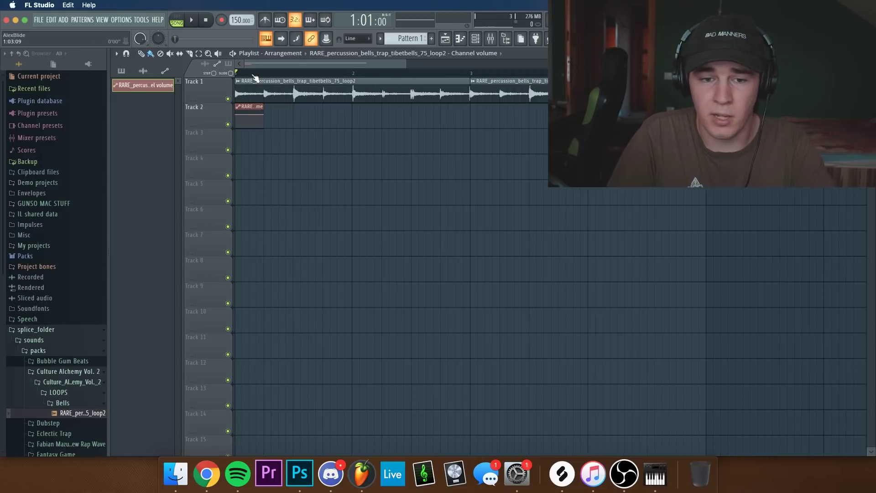
{"action": "scroll", "coordinate": [342, 143], "scroll_direction": "up", "scroll_amount": 3}
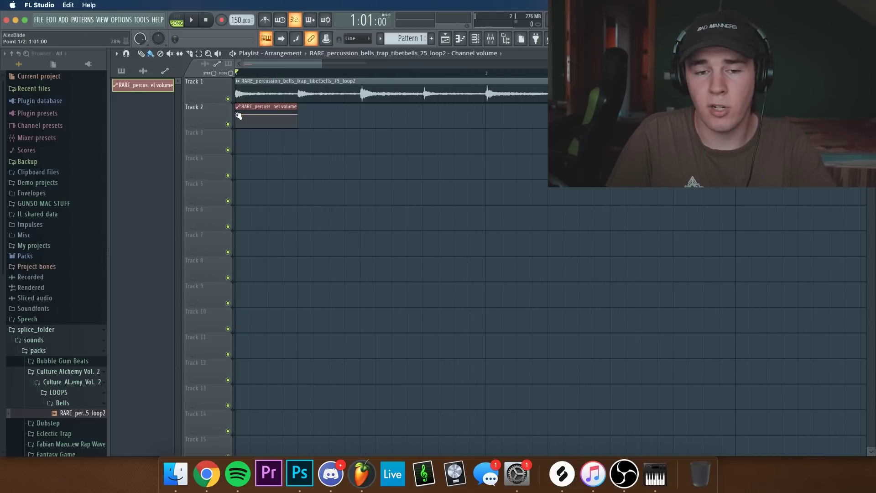
{"action": "right_click", "coordinate": [236, 114]}
{"action": "left_click", "coordinate": [269, 259]}
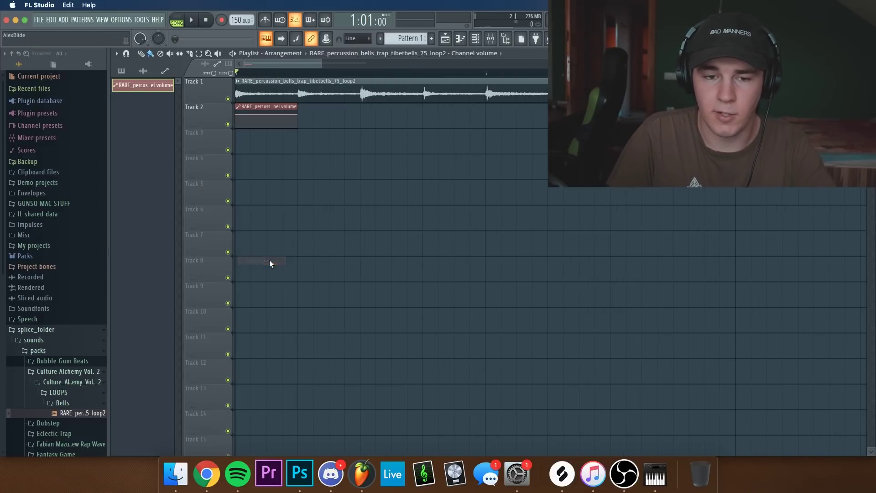
{"action": "scroll", "coordinate": [295, 116], "scroll_direction": "up", "scroll_amount": 4}
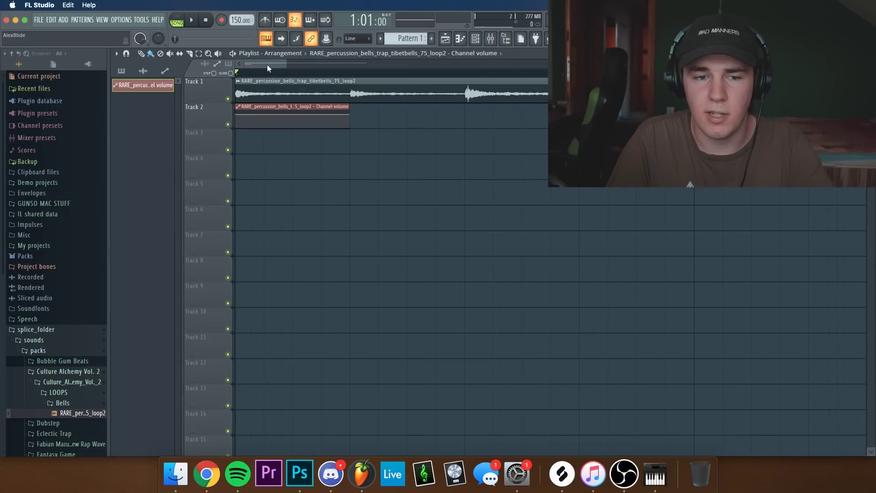
{"action": "left_click", "coordinate": [127, 53]}
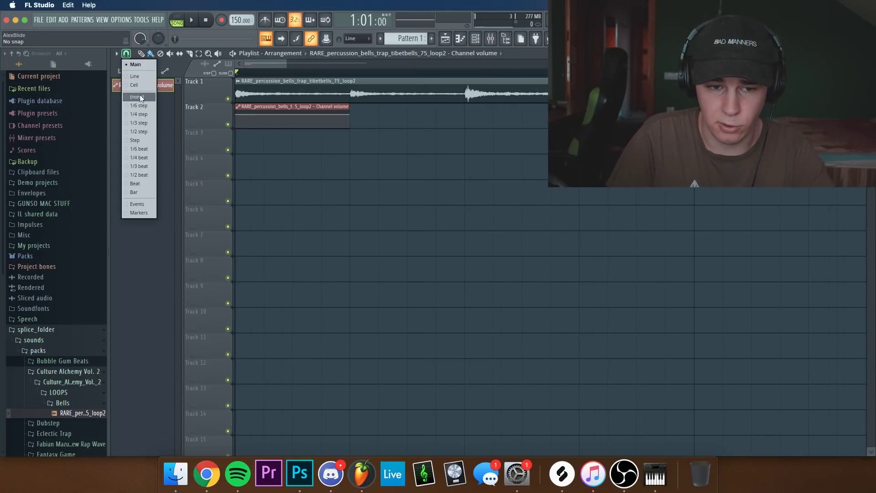
Step: Set snapping to 1/2 step, reshape the points and paste the 78% value onto one
{"action": "left_click", "coordinate": [143, 132]}
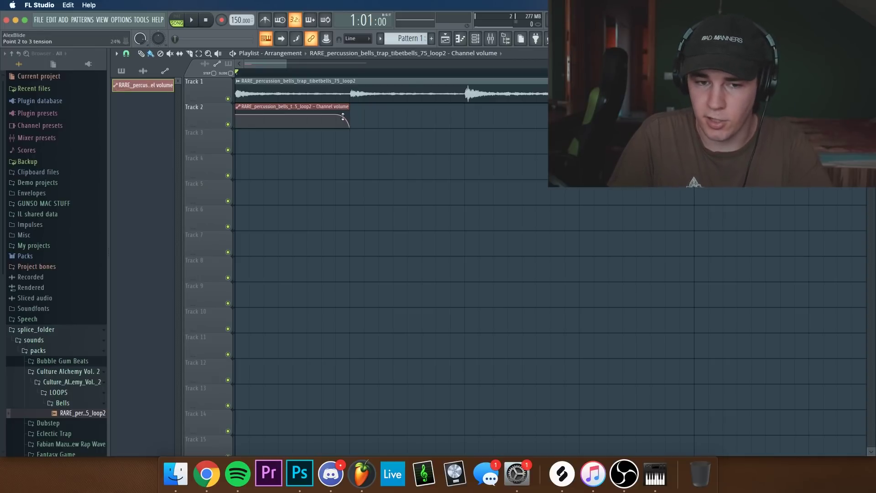
{"action": "right_click", "coordinate": [253, 117]}
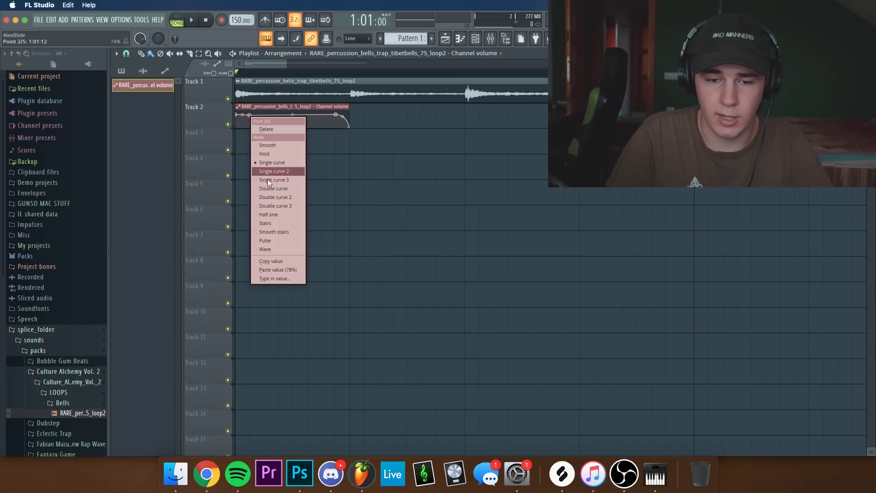
{"action": "left_click", "coordinate": [271, 269]}
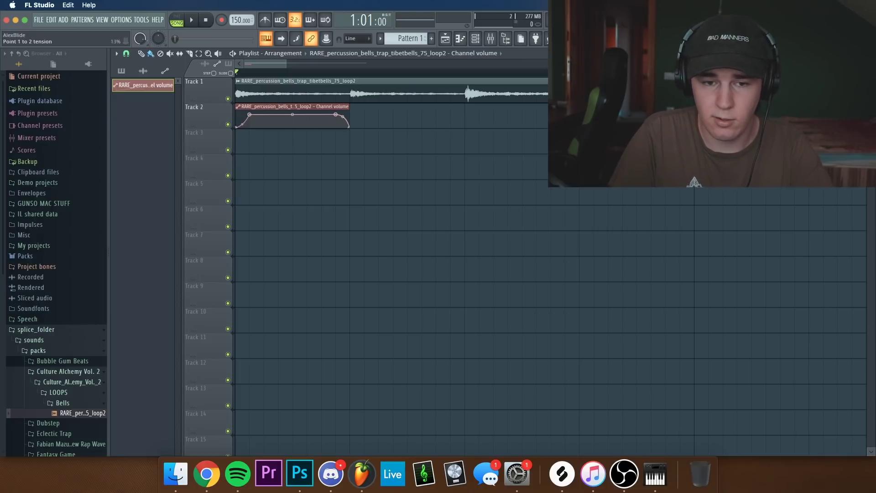
{"action": "key", "text": "space"}
{"action": "key", "text": "space"}
Step: Paint copies of the volume automation clip back-to-back along Track 2 under the bells
{"action": "scroll", "coordinate": [301, 107], "scroll_direction": "down", "scroll_amount": 3}
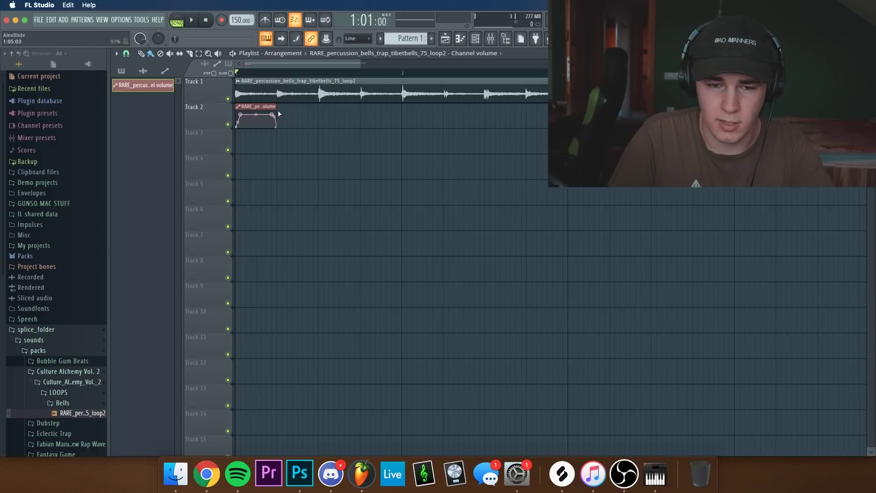
{"action": "left_click_drag", "start_coordinate": [283, 114], "coordinate": [666, 114]}
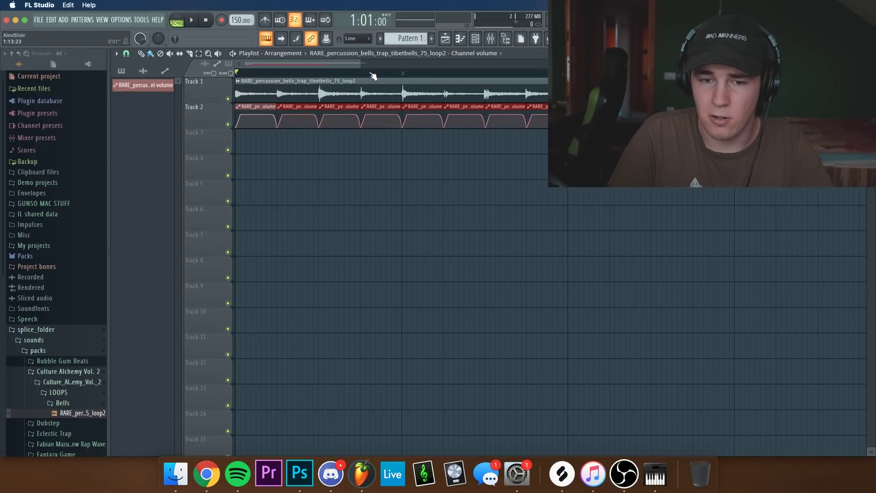
{"action": "left_click_drag", "start_coordinate": [361, 66], "coordinate": [464, 66]}
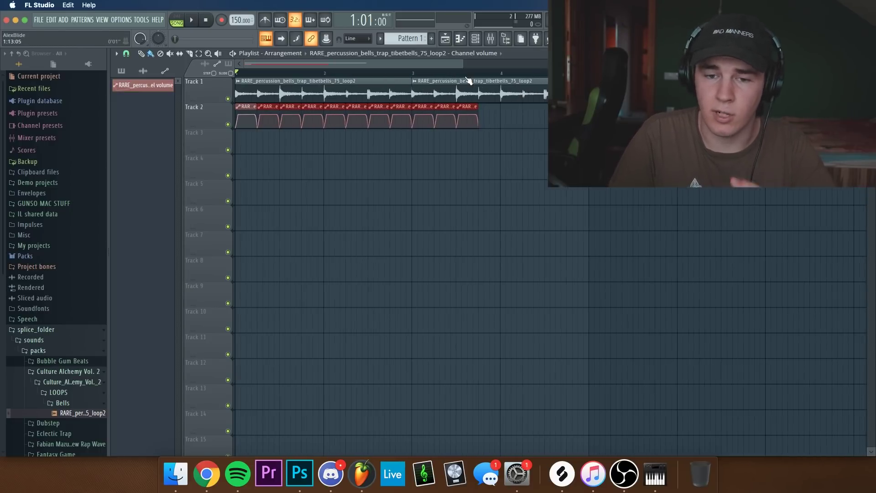
{"action": "left_click", "coordinate": [484, 113]}
{"action": "left_click_drag", "start_coordinate": [484, 113], "coordinate": [570, 114]}
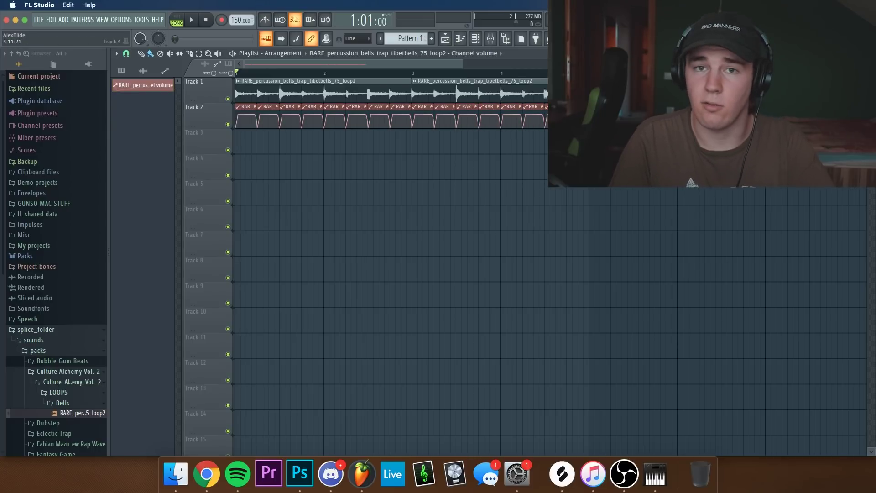
Step: Play the automated bell loop, then bring up the mixer
{"action": "key", "text": "space"}
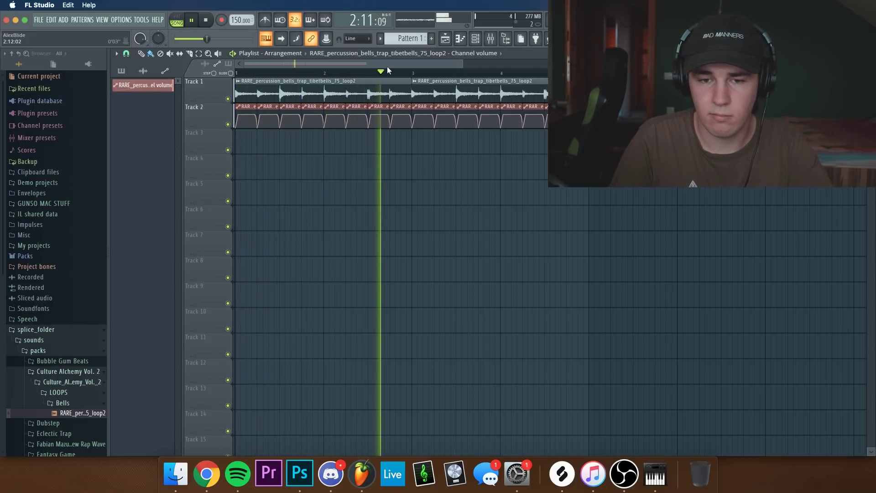
{"action": "key", "text": "space"}
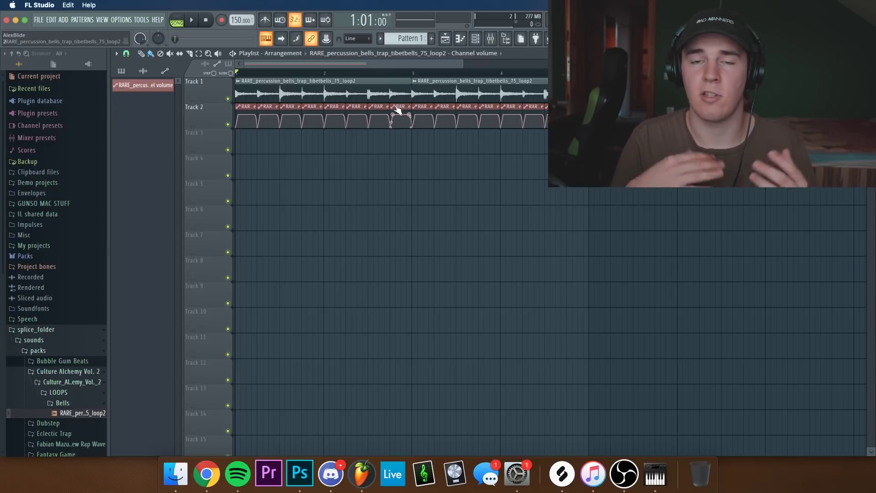
{"action": "left_click", "coordinate": [487, 36]}
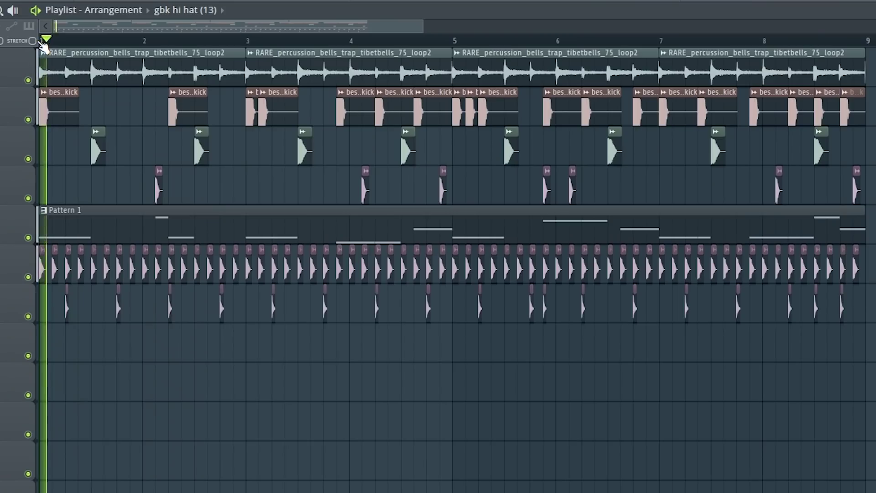
Step: Play the eight-bar arrangement of bell loop, kick, snare, hi-hat and Pattern 1
{"action": "key", "text": "space"}
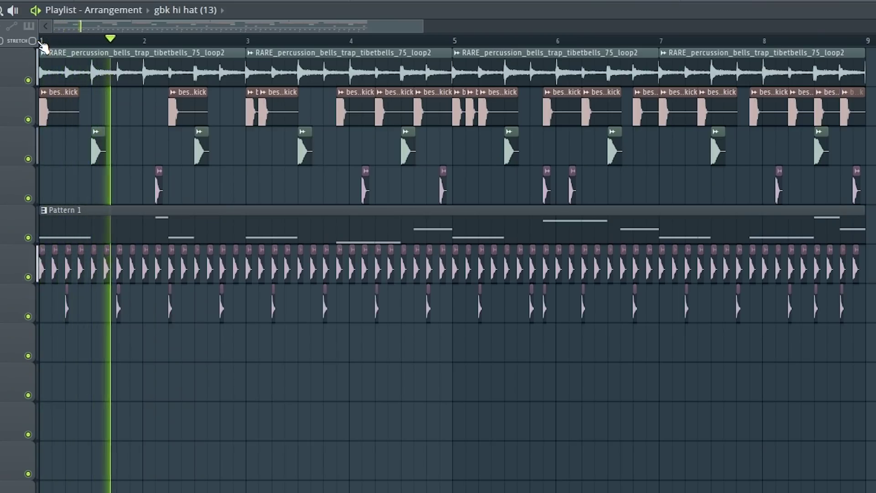